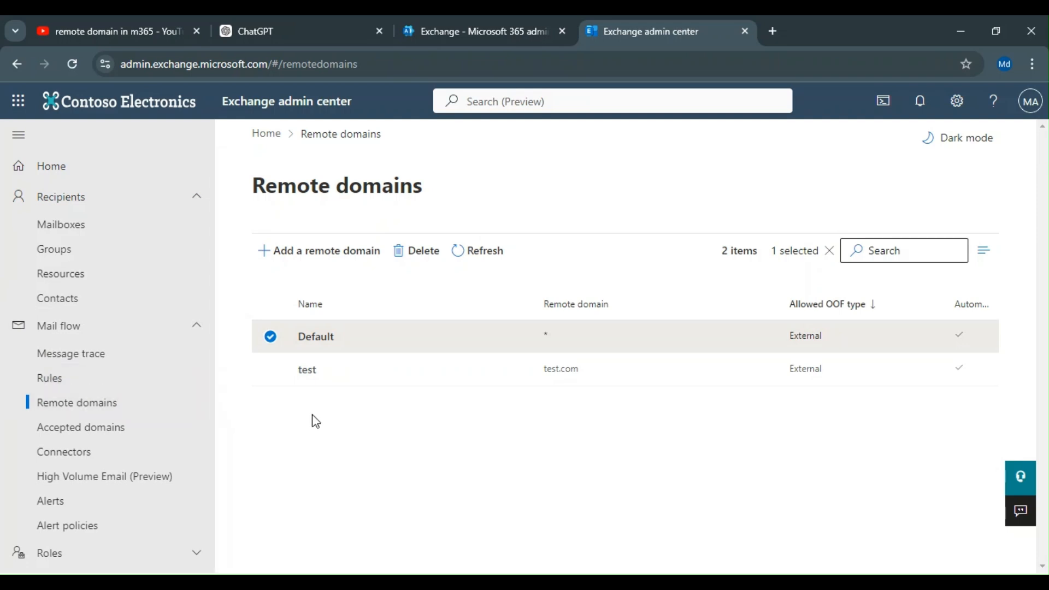
Step: Examine the Default remote domain's reply, reporting and character set settings, and leave it deselected in the list
click(270, 336)
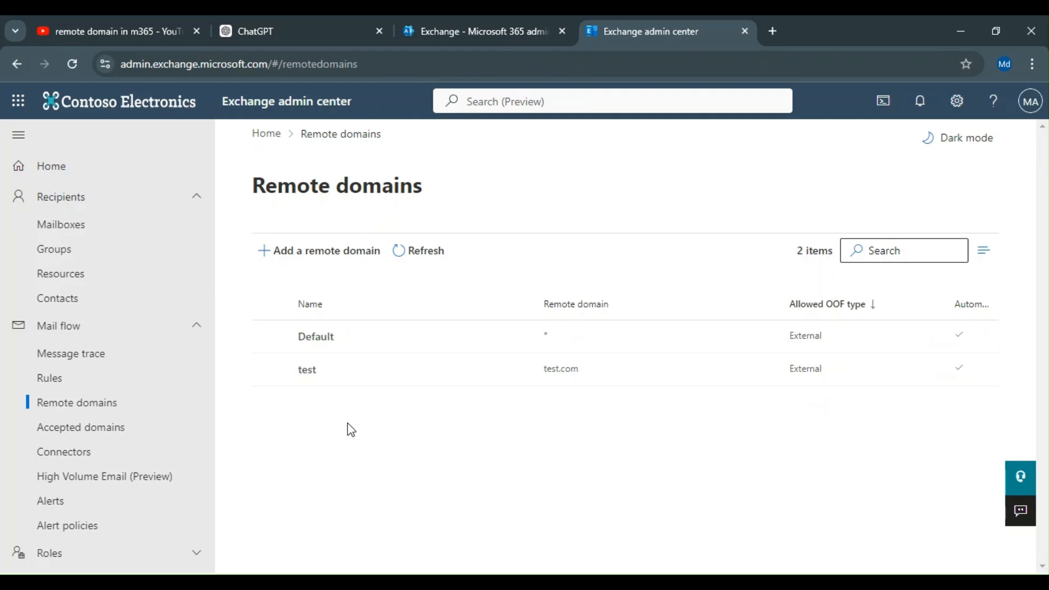
click(325, 346)
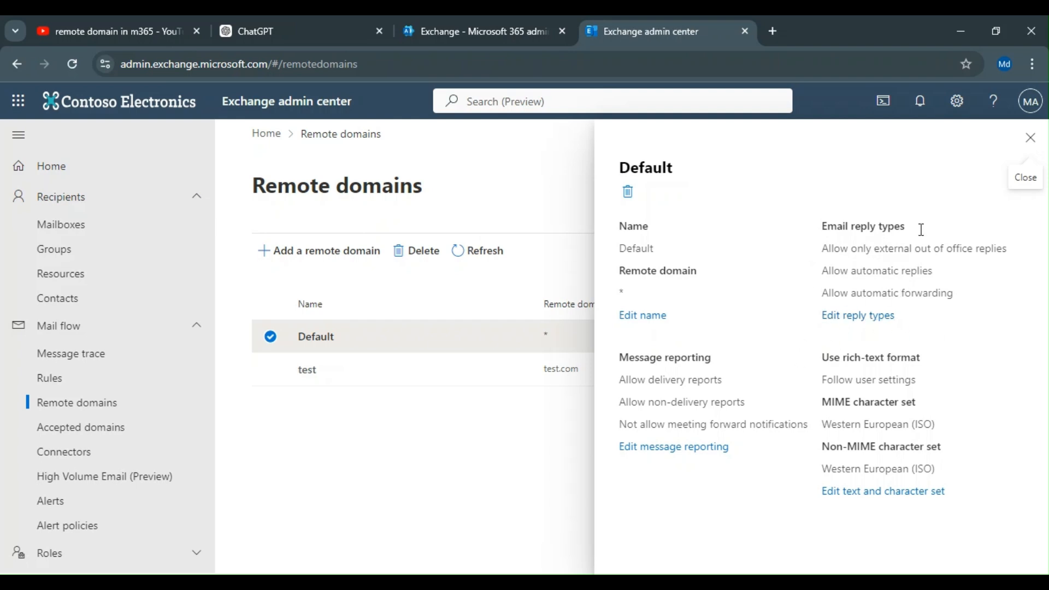
click(1036, 135)
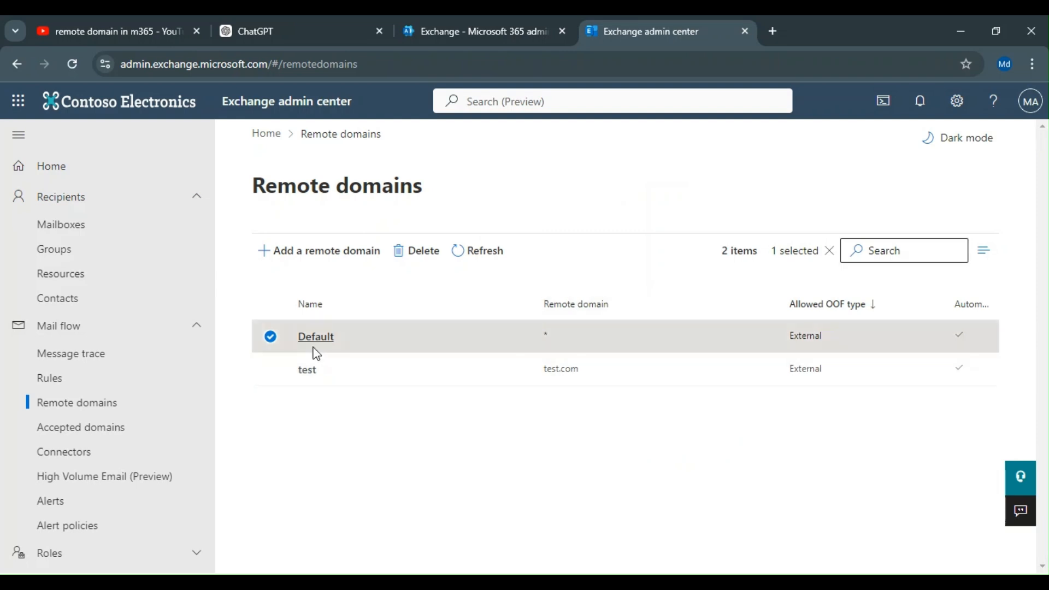
click(271, 337)
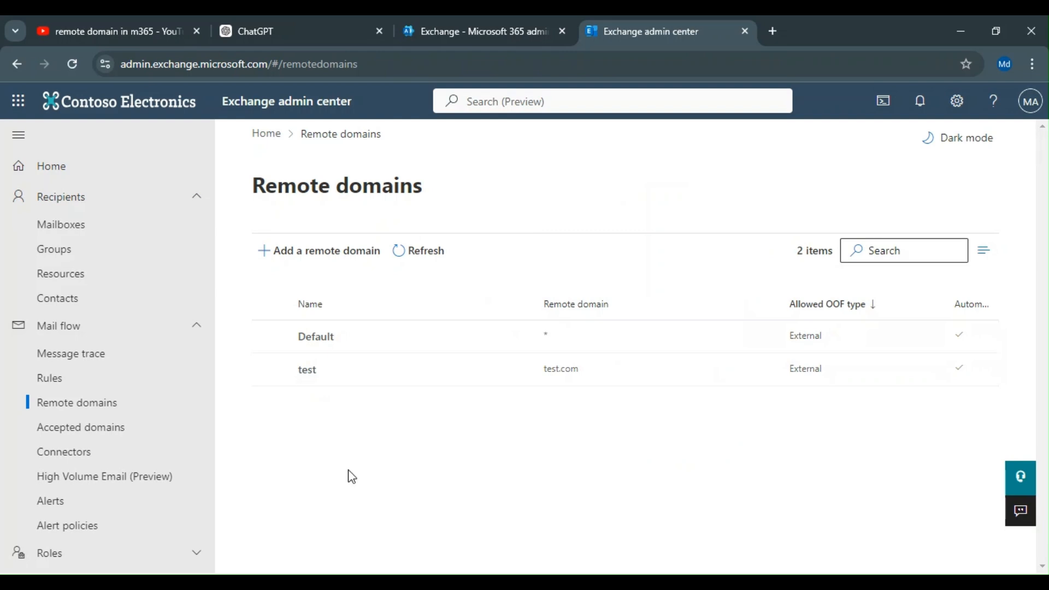
Step: Start a new remote domain named smtp for the domain smtp.com and proceed to its email reply types
click(306, 268)
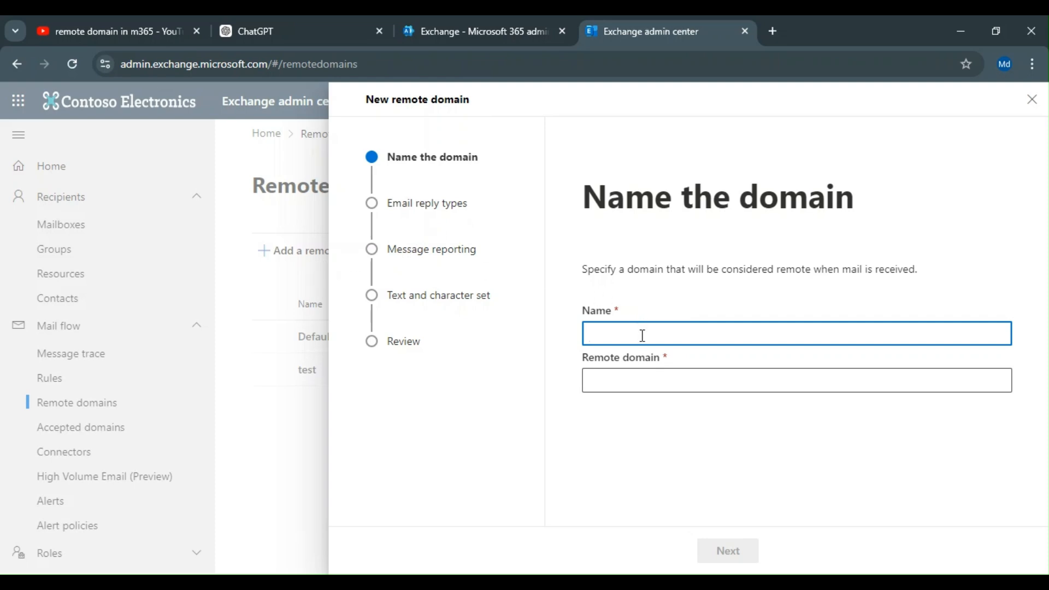
text(smtp)
key(Tab)
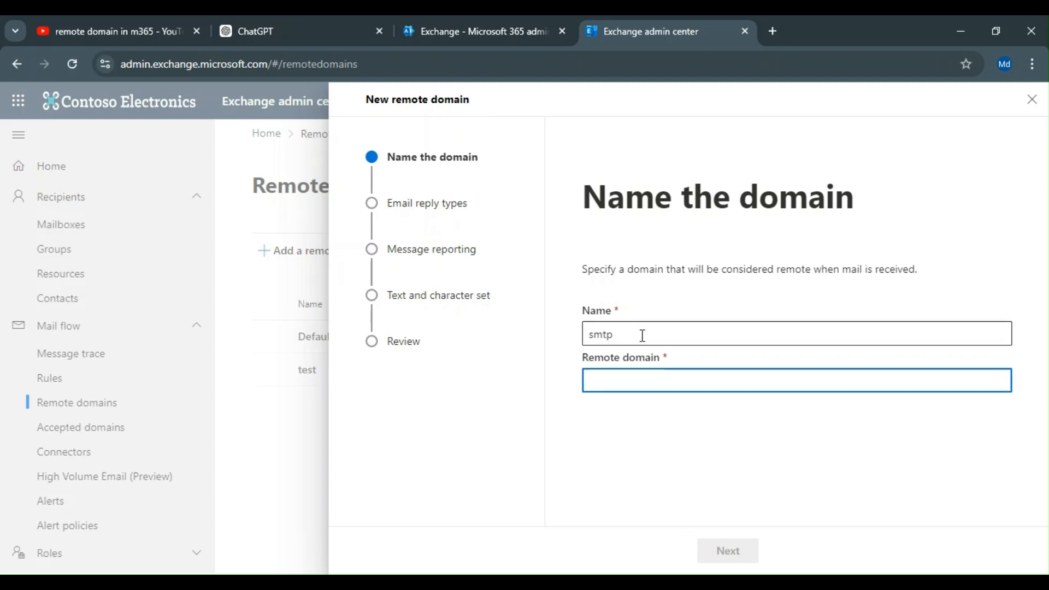
text(smt)
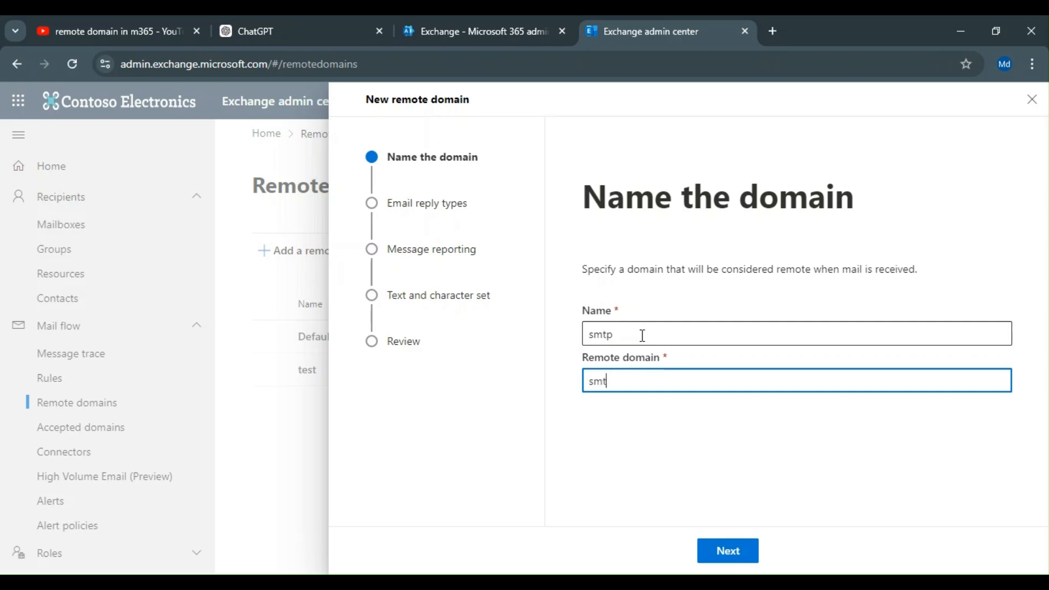
text(p.con)
key(BackSpace)
text(m)
click(731, 553)
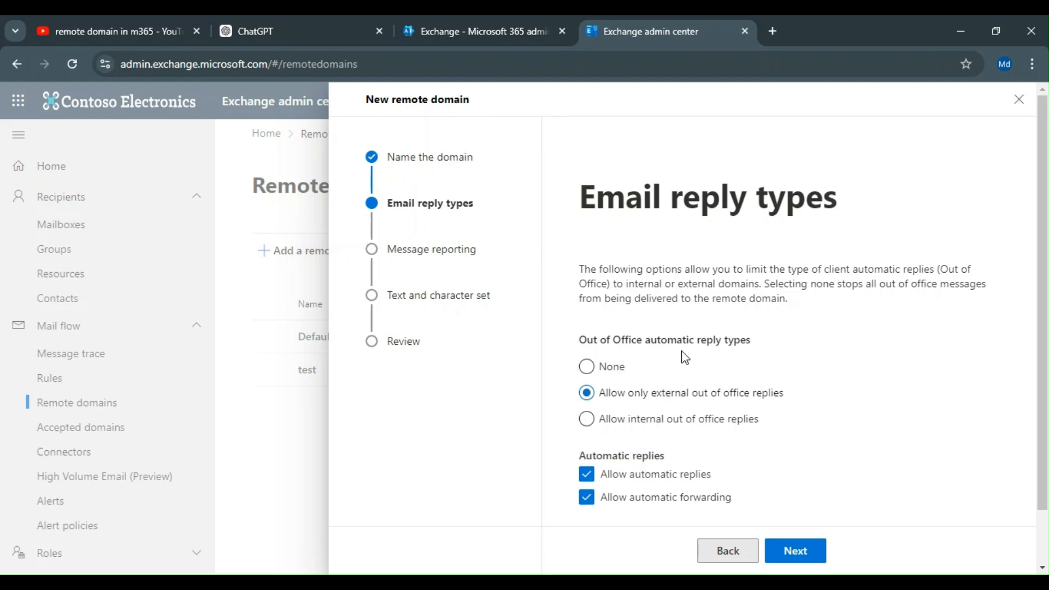
Step: Set the Out of Office automatic reply type to None for the new remote domain
click(587, 367)
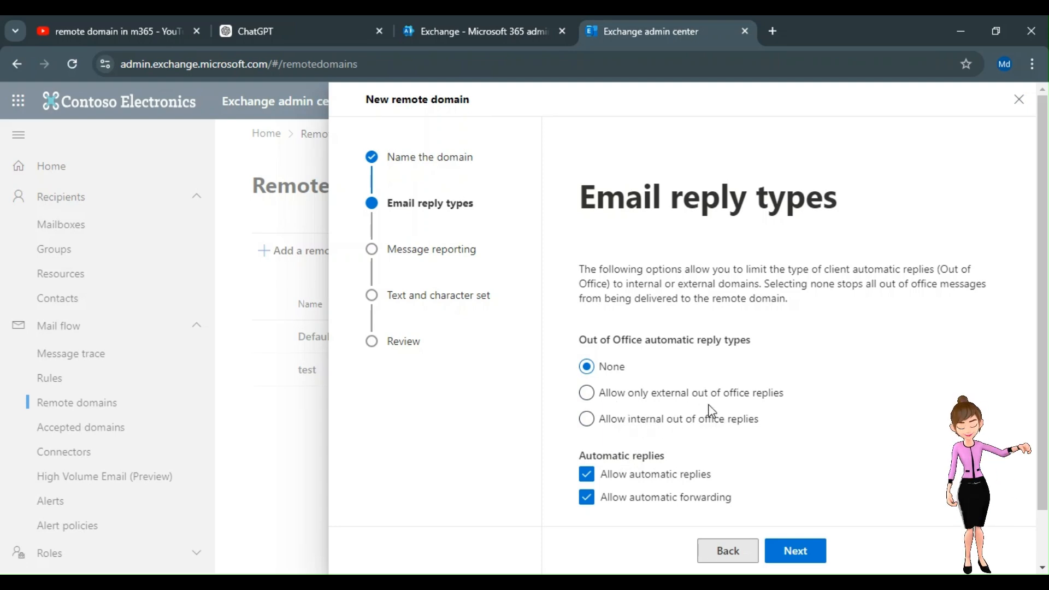
scroll(624, 485, down, 1)
scroll(625, 484, down, 1)
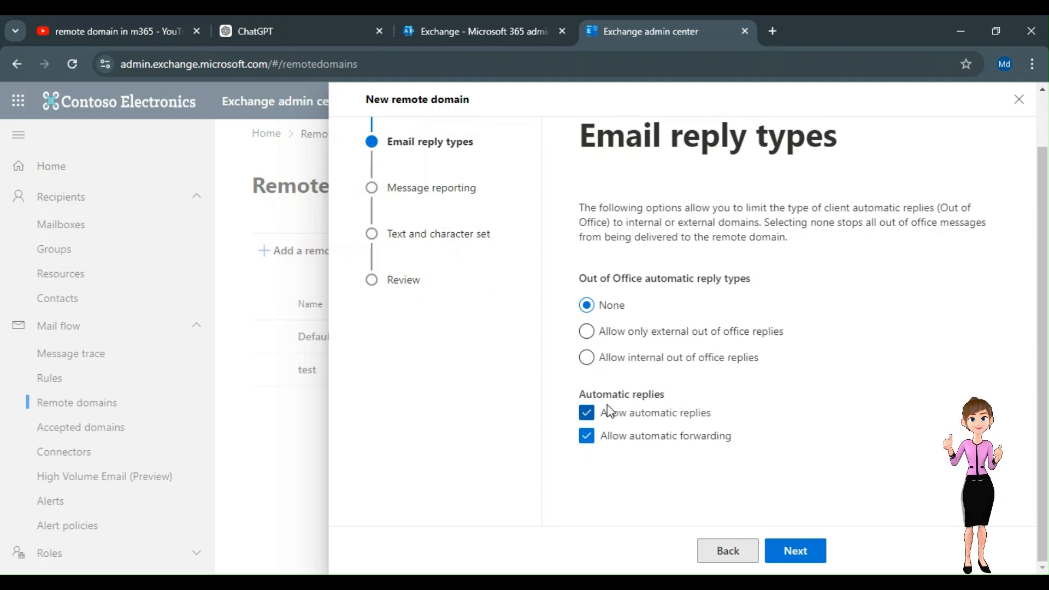
click(587, 414)
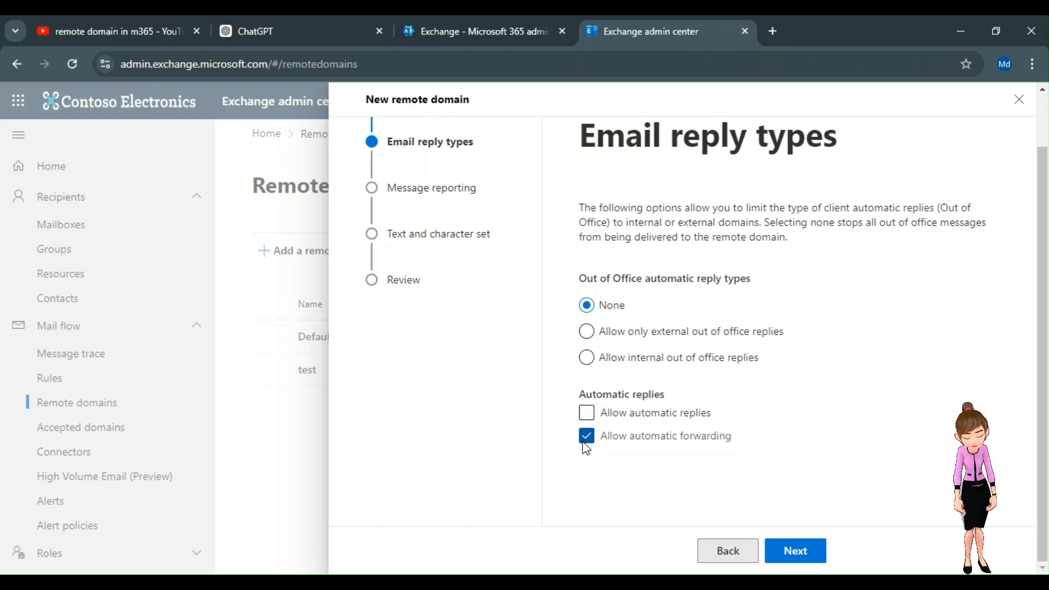
click(585, 442)
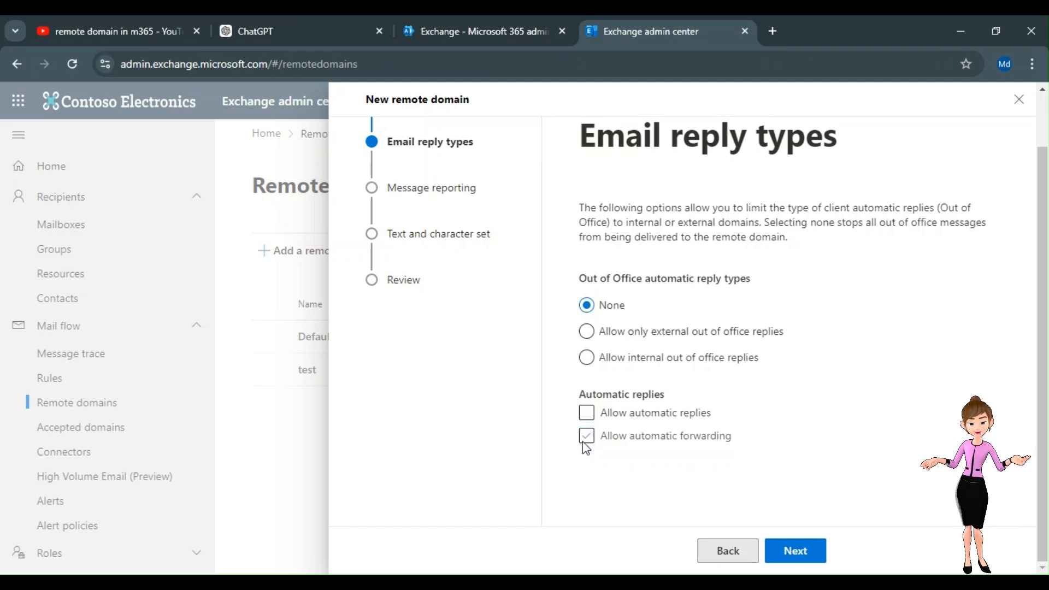
click(586, 440)
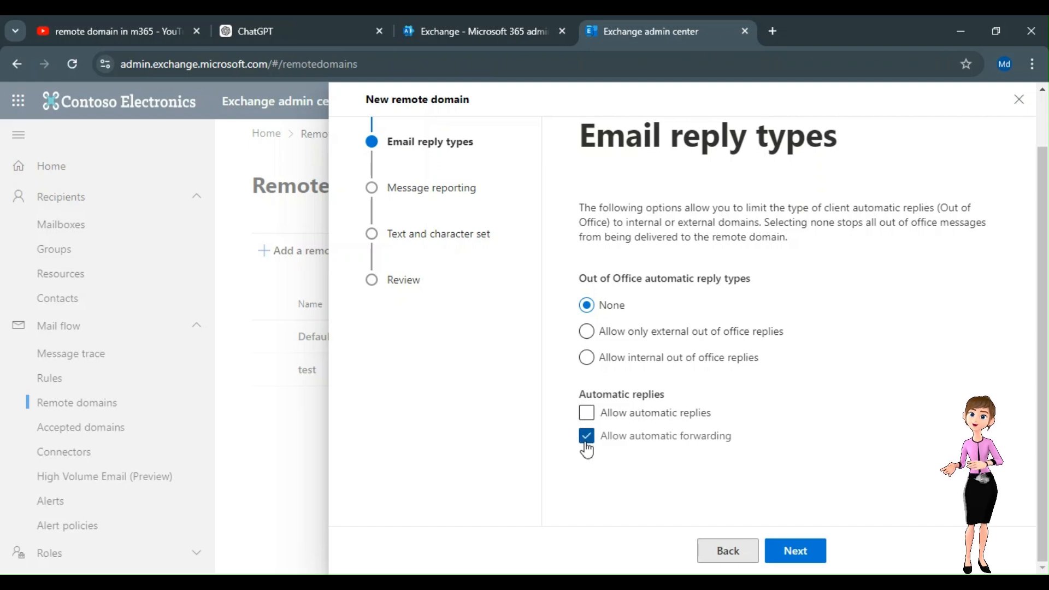
click(588, 419)
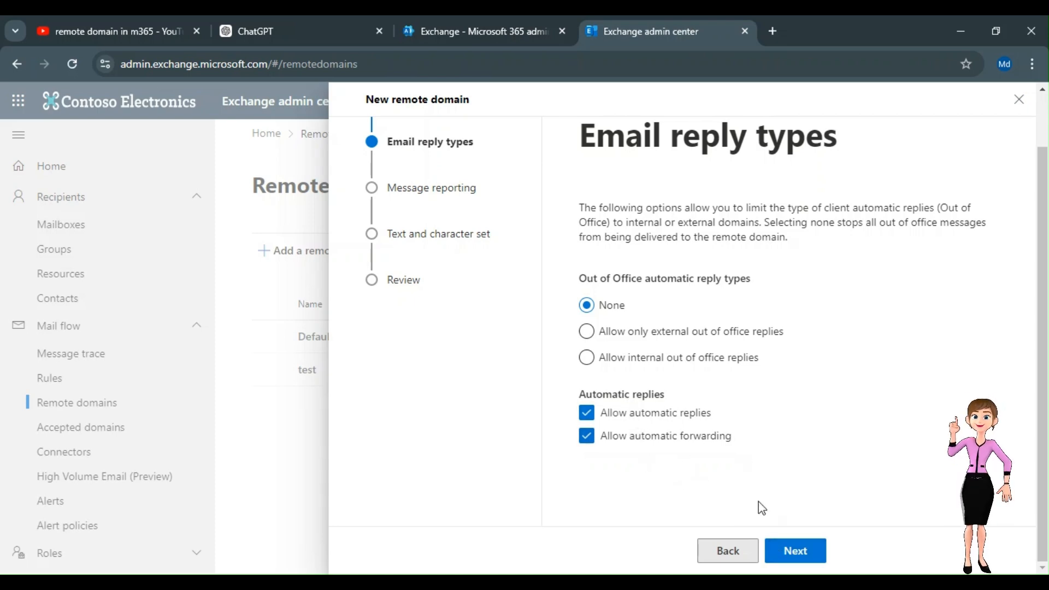
Step: Proceed to the review, keeping the default message reporting, rich text on Follow user settings and both character sets at None
click(796, 550)
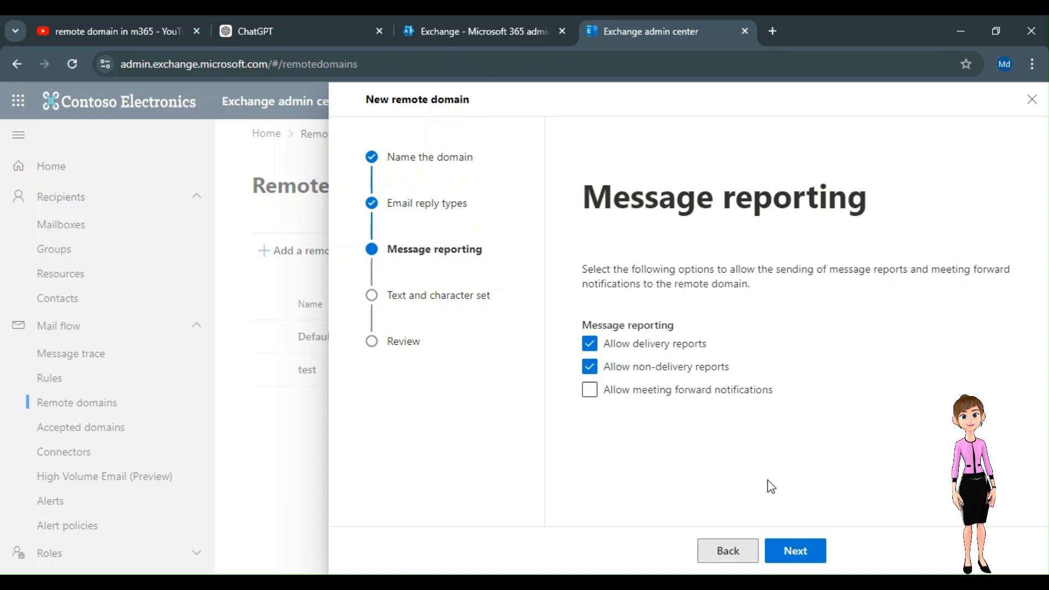
click(793, 544)
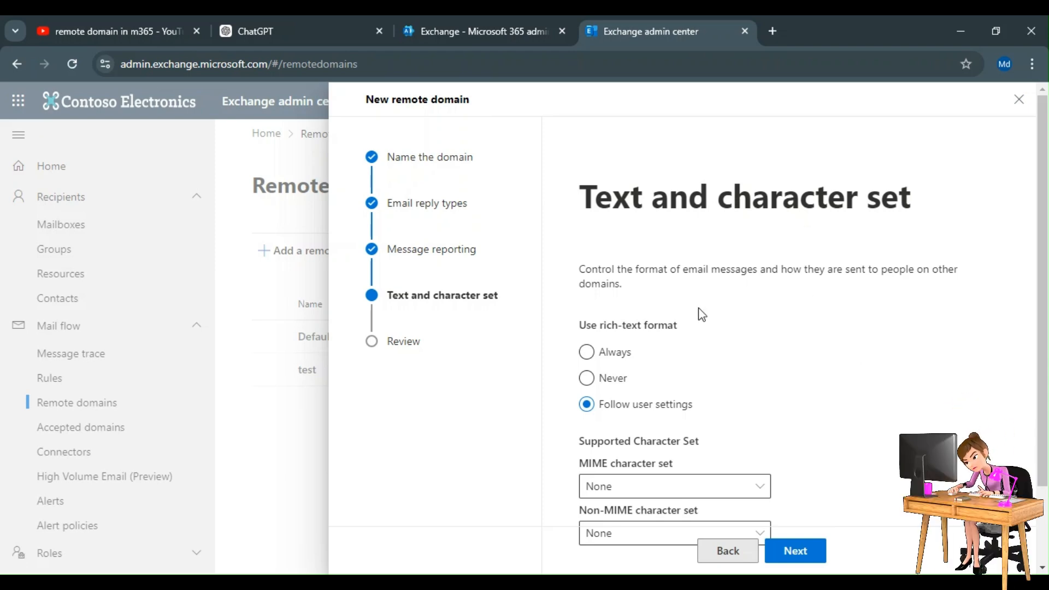
scroll(633, 363, down, 2)
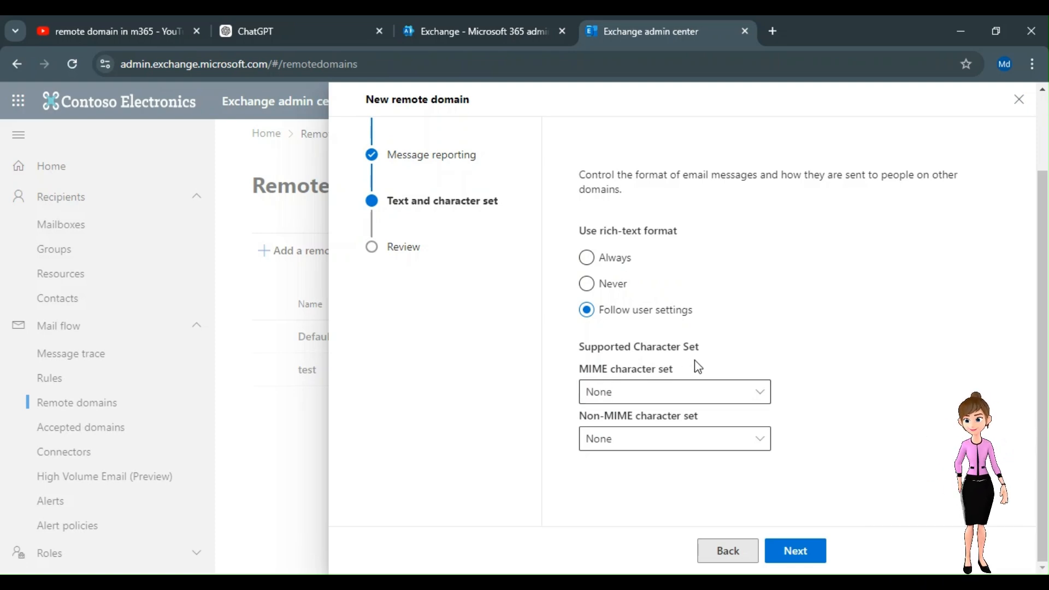
click(690, 392)
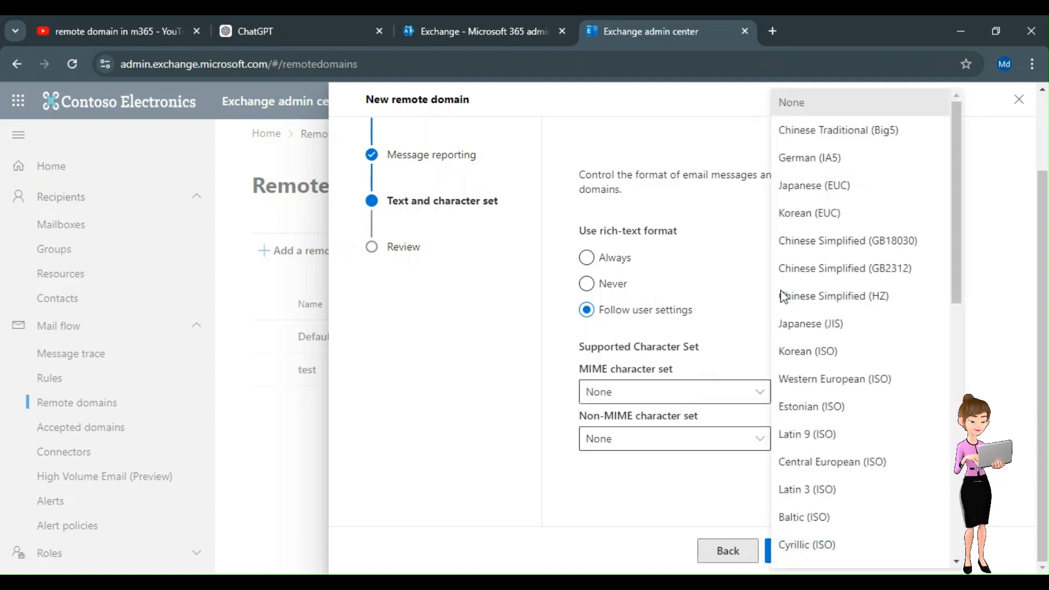
click(669, 437)
click(623, 482)
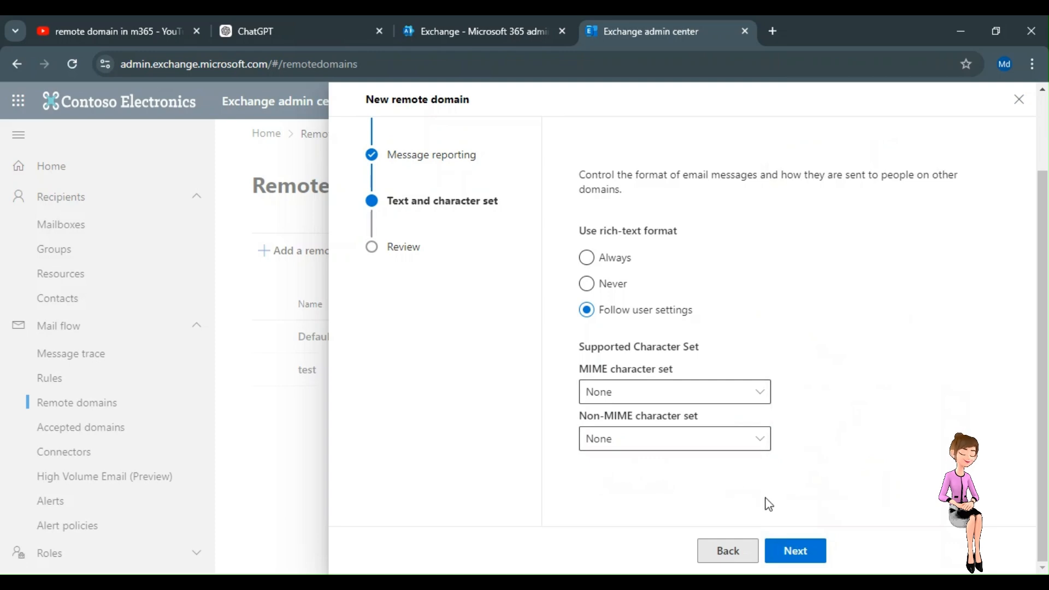
click(779, 555)
Step: Review the new remote domain's settings, save it and finish the setup
scroll(713, 382, down, 6)
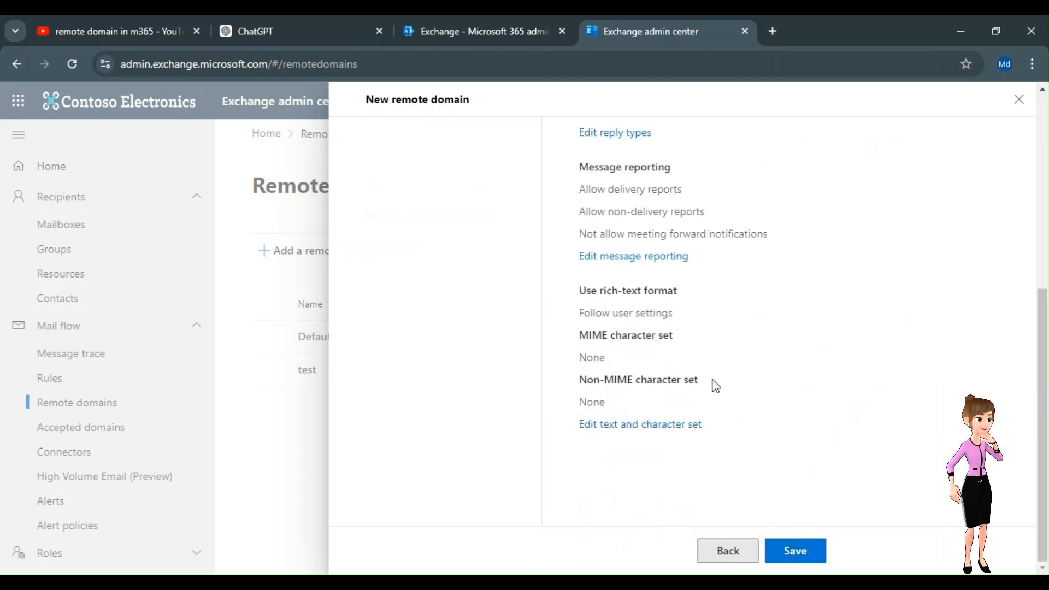
click(801, 557)
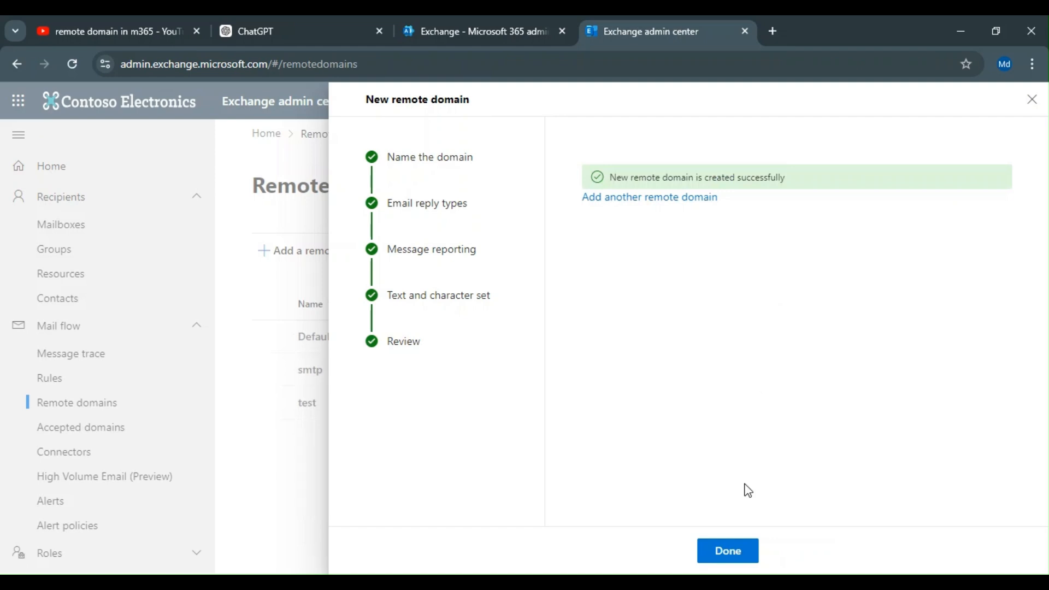
click(738, 552)
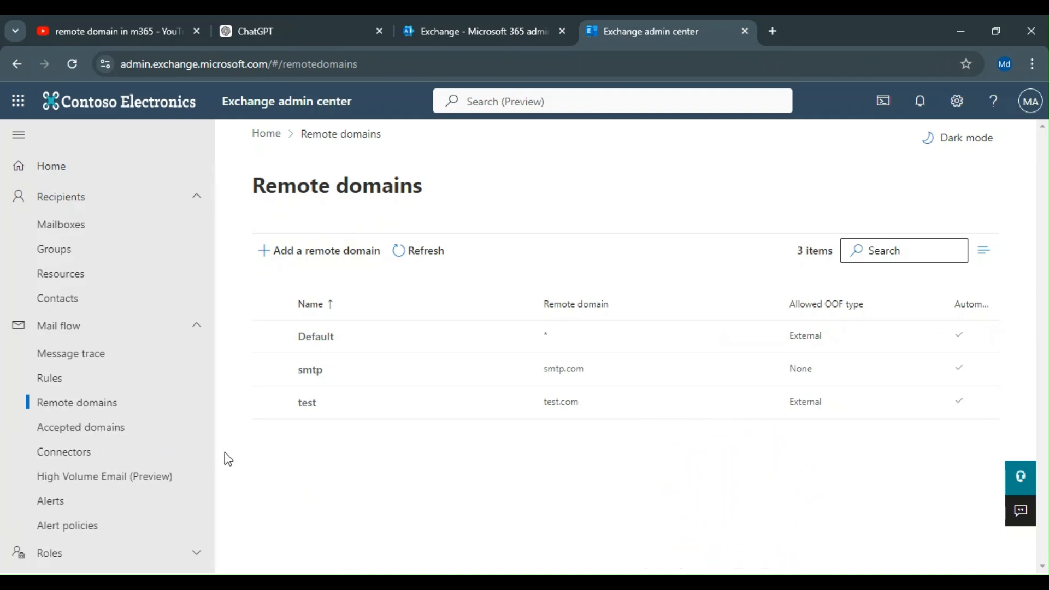
Step: Examine the domain type and mail sending options of the accepted domain ehtpl.in, closing its details without saving and clearing the selection
click(117, 431)
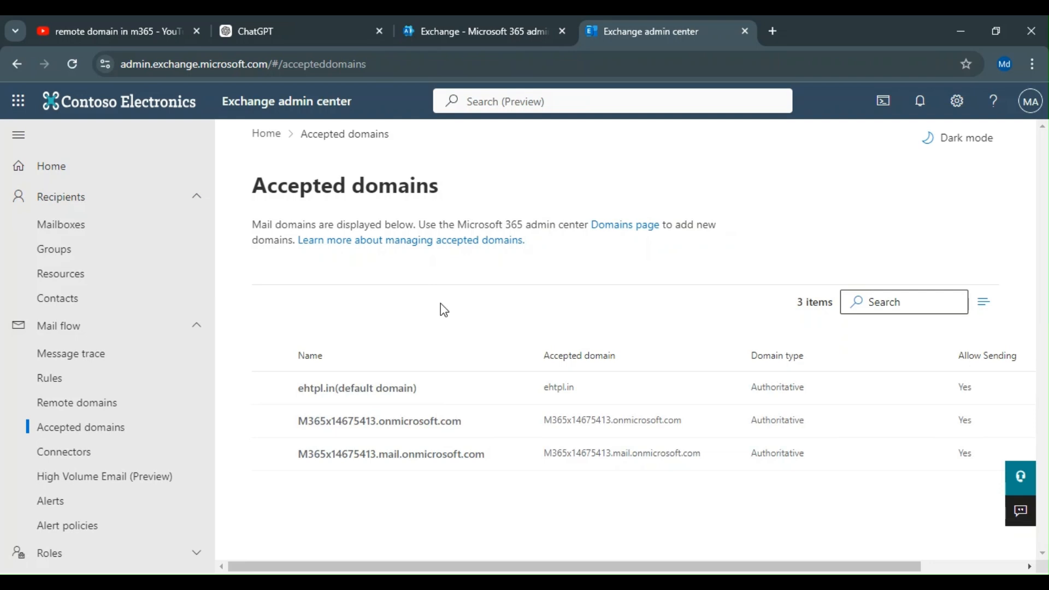
click(361, 403)
scroll(693, 429, down, 1)
scroll(693, 429, up, 1)
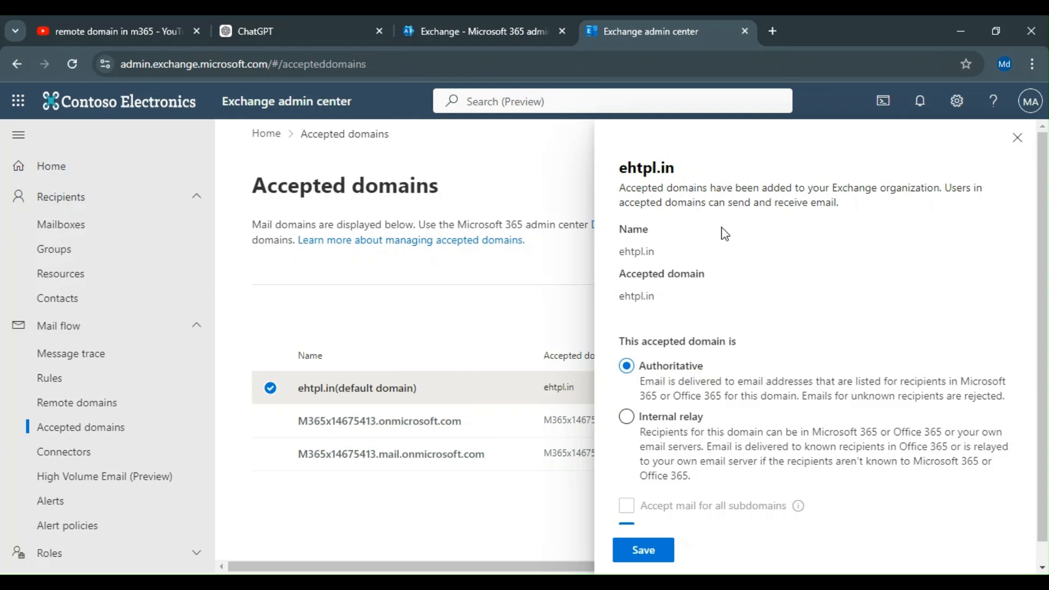
scroll(796, 274, down, 1)
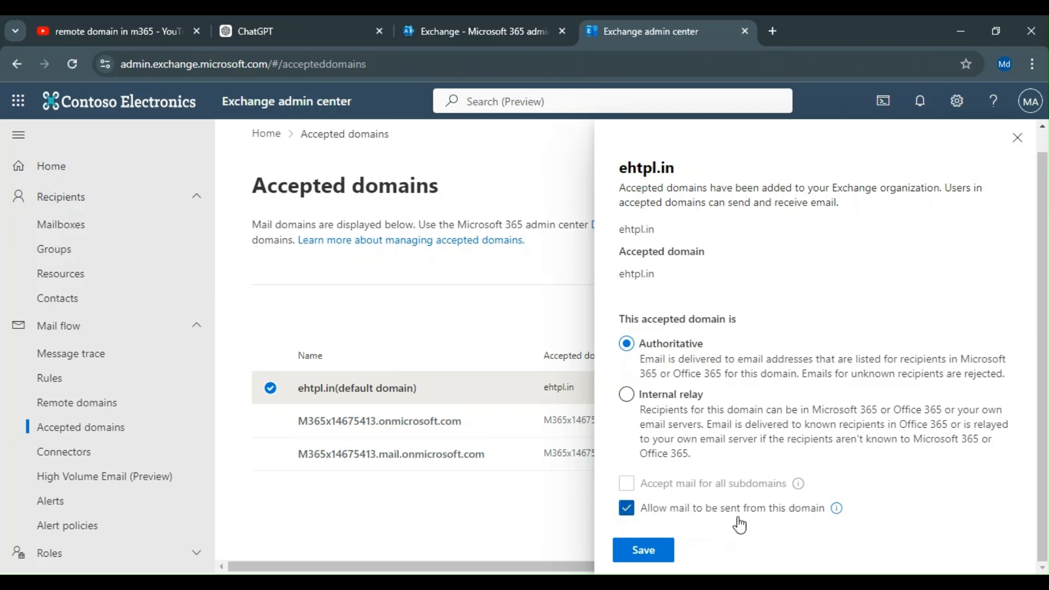
click(633, 515)
click(630, 511)
click(1018, 137)
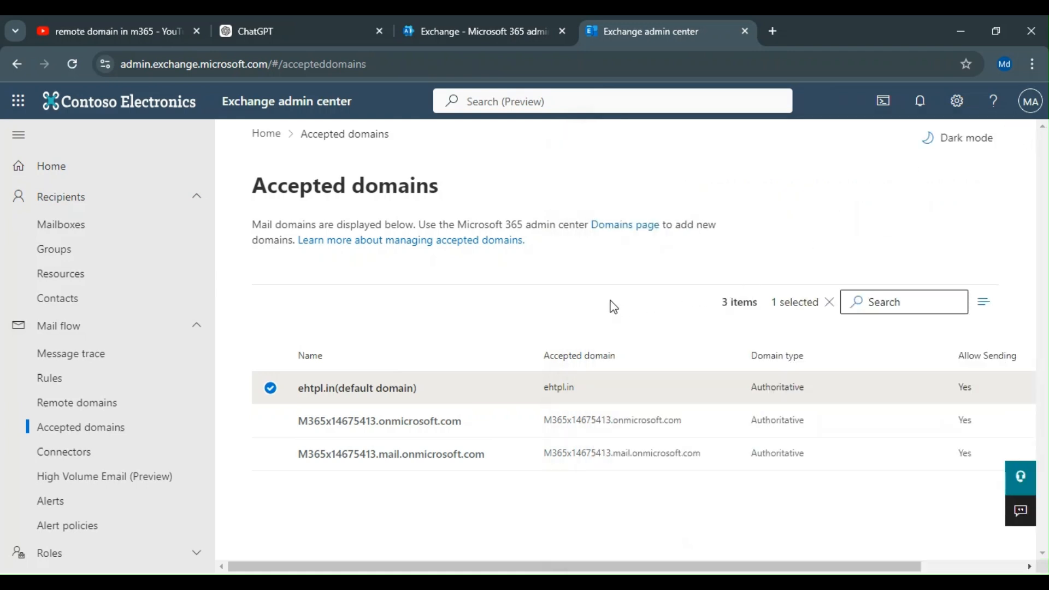
click(820, 306)
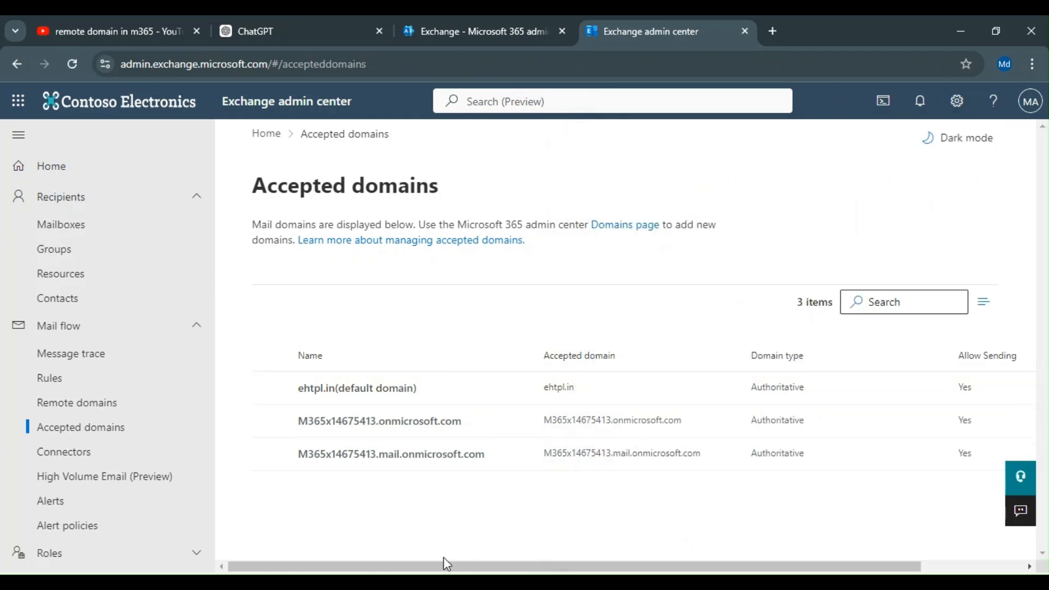